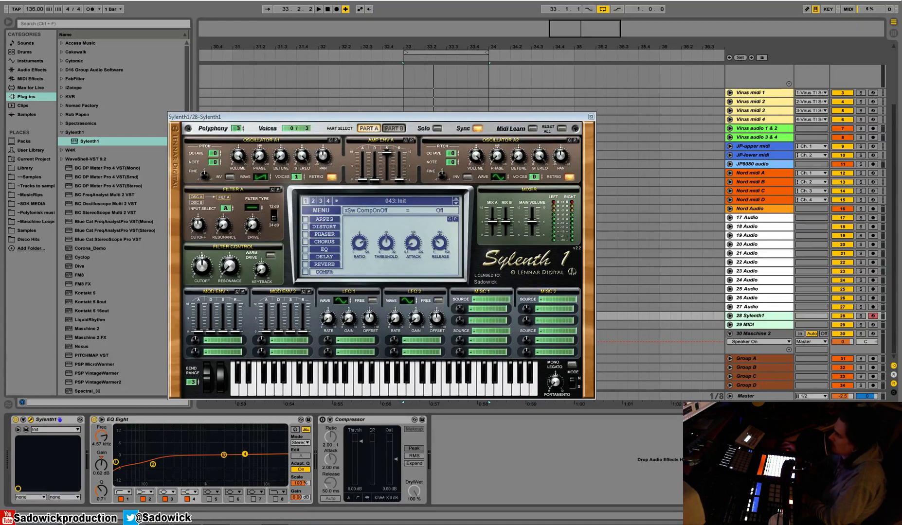
# Set oscillator A1 to 5 voices with 3.52 detune, and shape amp envelope A with a decay of 10.00 and a longer release.
pyautogui.moveTo(410, 118); pyautogui.dragTo(422, 146)
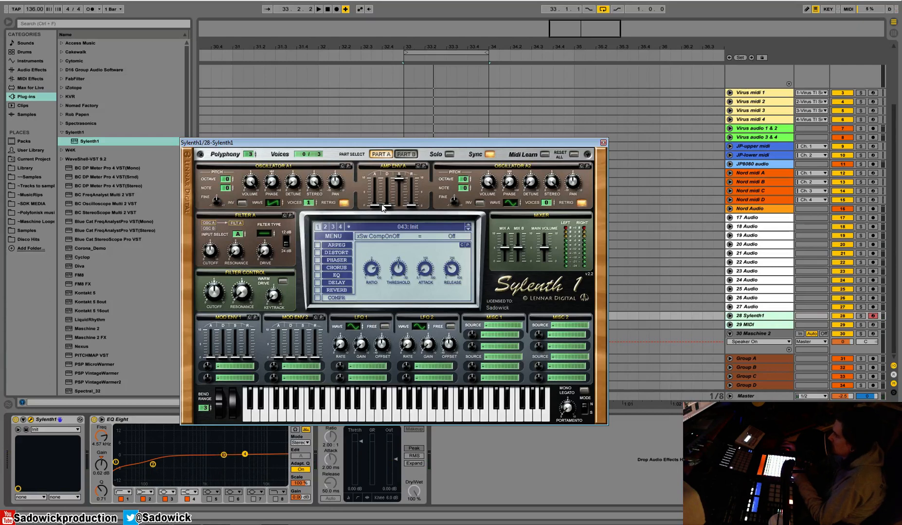
pyautogui.click(314, 202)
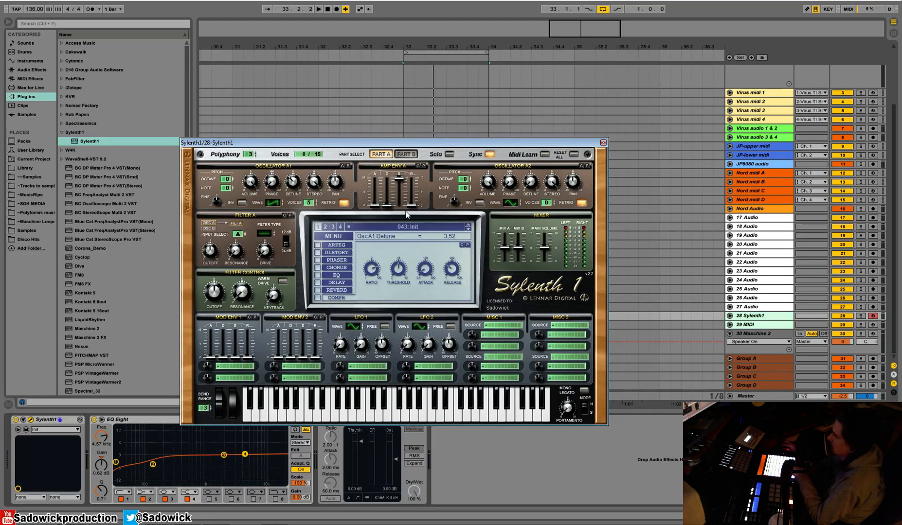
pyautogui.moveTo(387, 206); pyautogui.dragTo(403, 178)
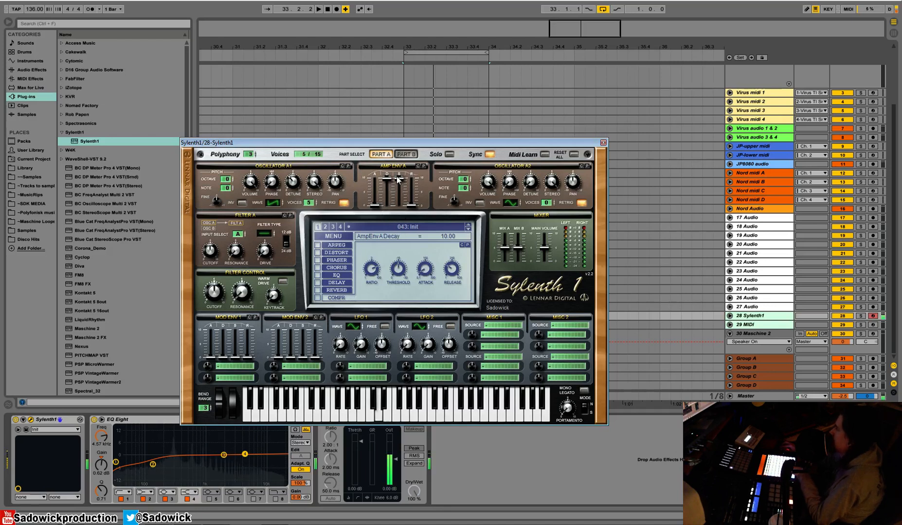
pyautogui.moveTo(416, 208); pyautogui.dragTo(413, 206)
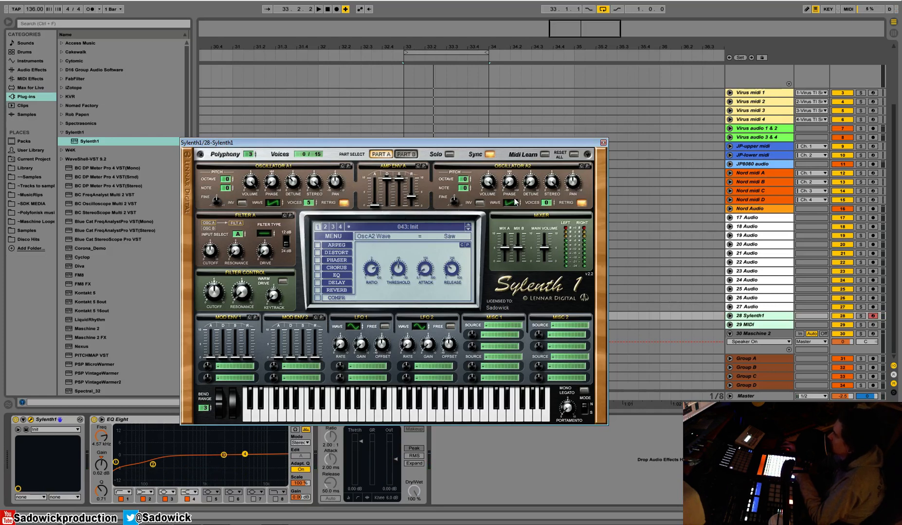
# Set oscillator A2 to a saw wave with 1 voice, note +1 and fine tuning of -0.77.
pyautogui.moveTo(453, 201); pyautogui.dragTo(452, 199)
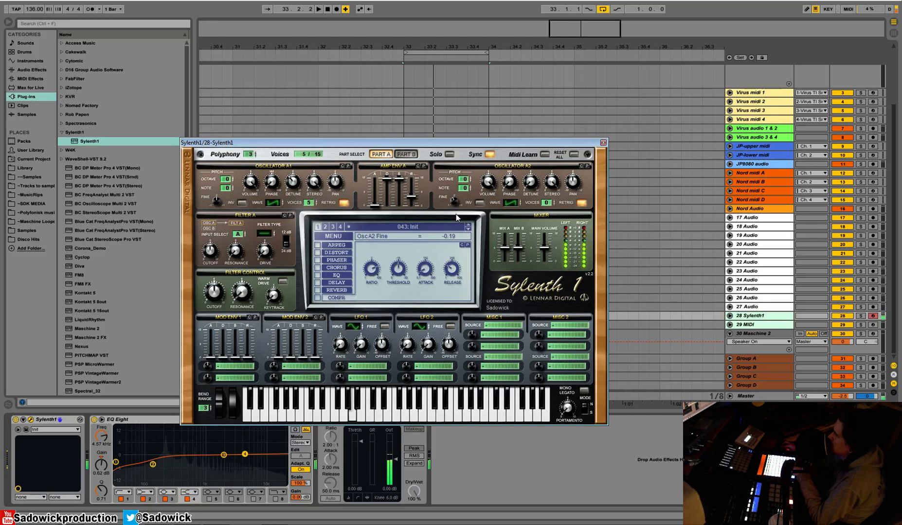
pyautogui.moveTo(546, 200); pyautogui.dragTo(550, 203)
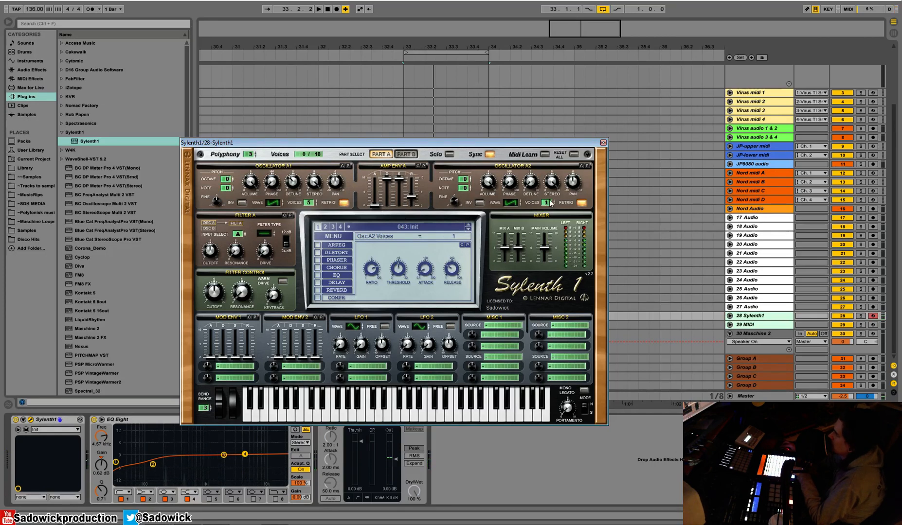
pyautogui.moveTo(453, 203); pyautogui.dragTo(458, 320)
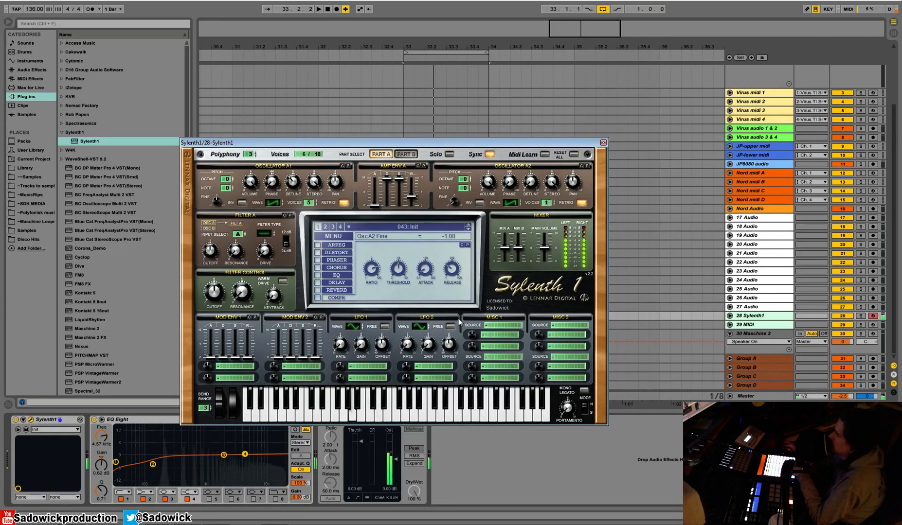
pyautogui.moveTo(461, 263); pyautogui.dragTo(452, 287)
pyautogui.moveTo(450, 241); pyautogui.dragTo(452, 234)
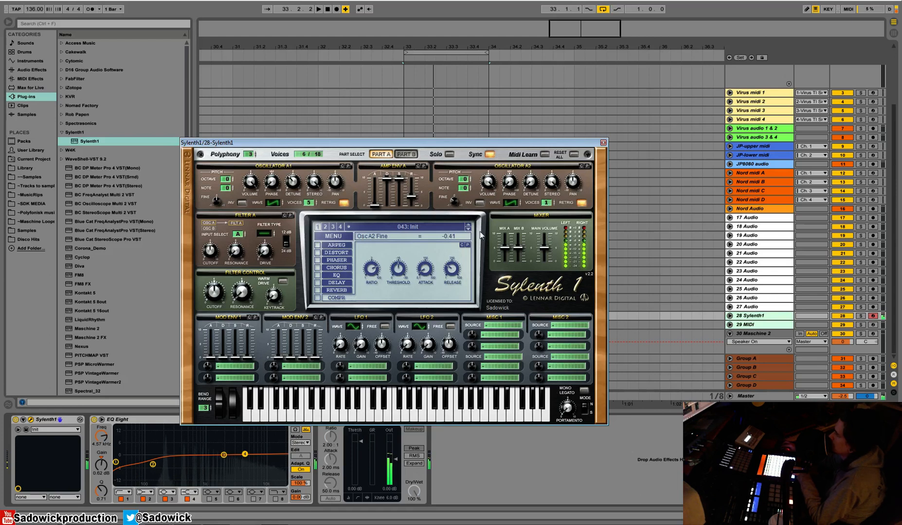
pyautogui.click(467, 190)
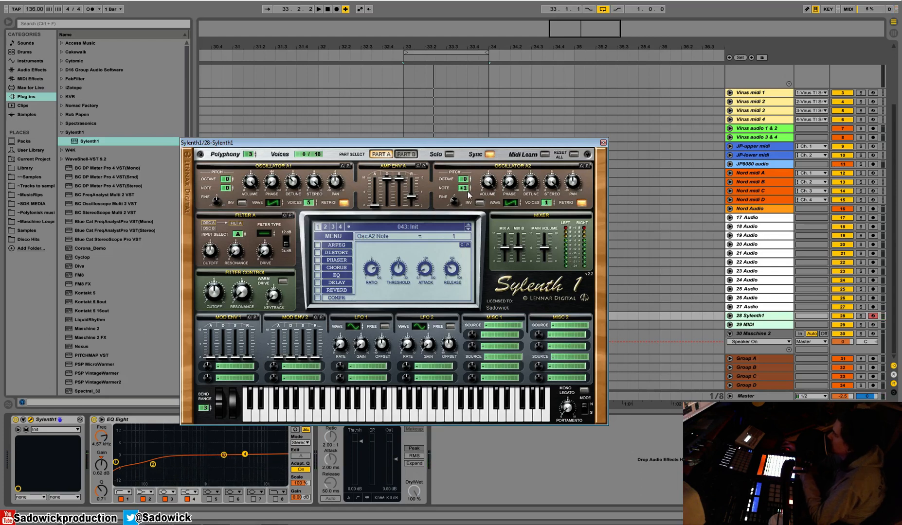
pyautogui.moveTo(456, 220); pyautogui.dragTo(457, 227)
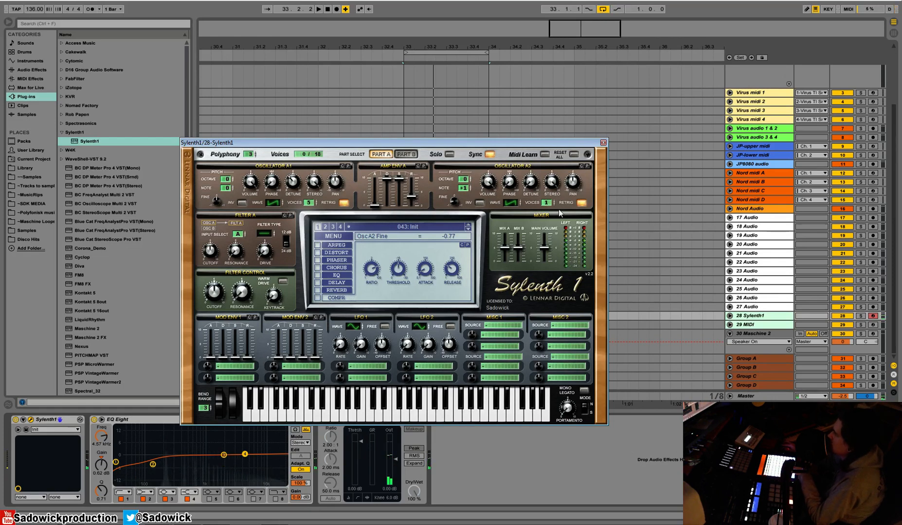
pyautogui.moveTo(549, 205); pyautogui.dragTo(549, 205)
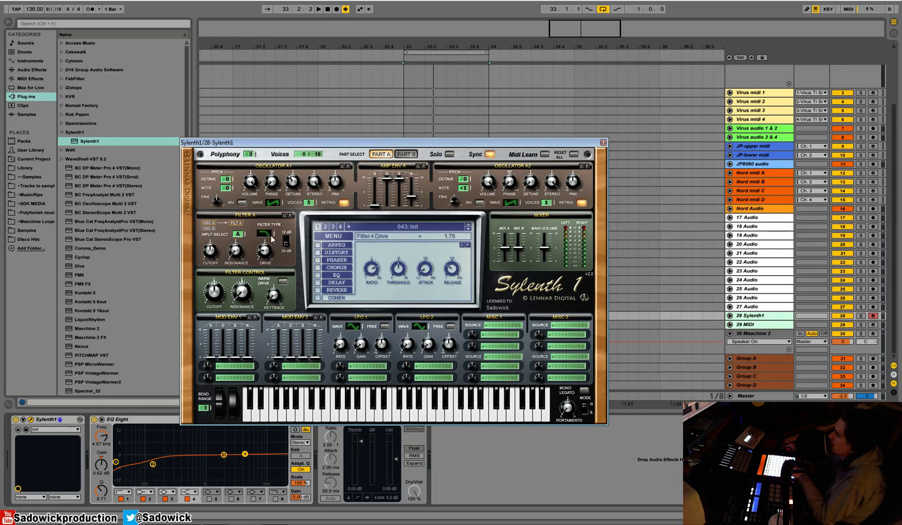
# Adjust filter A's drive, cutoff and resonance, and set the filter control resonance to 1.81.
pyautogui.moveTo(273, 236); pyautogui.dragTo(268, 252)
pyautogui.moveTo(208, 249); pyautogui.dragTo(215, 299)
pyautogui.click(235, 252)
pyautogui.moveTo(239, 294); pyautogui.dragTo(240, 275)
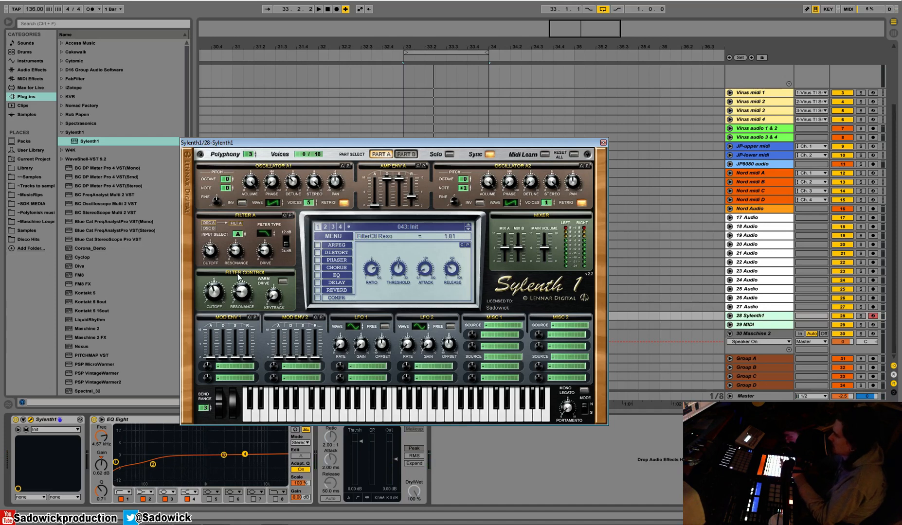
# Route mod envelope 1 to Cutoff A with sustain 2.87 and amount 5.43, and switch on the filter's Warm Drive.
pyautogui.click(224, 367)
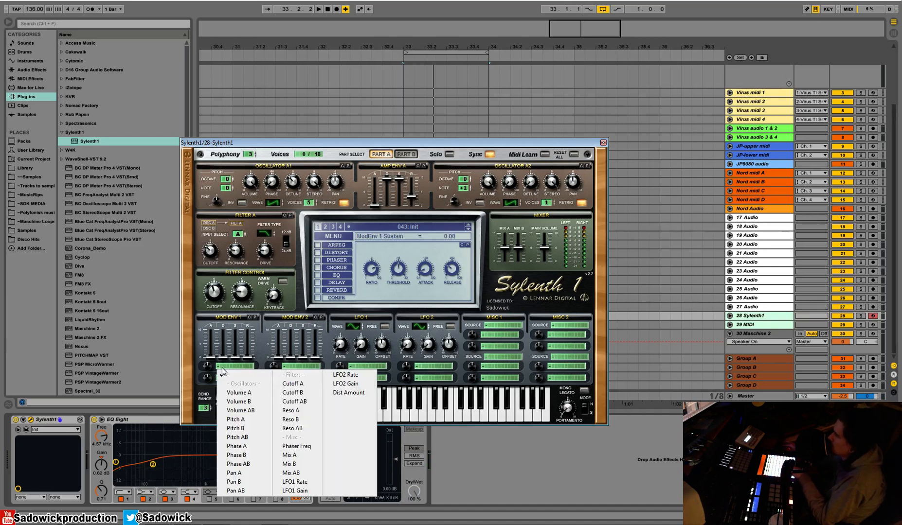
pyautogui.click(294, 384)
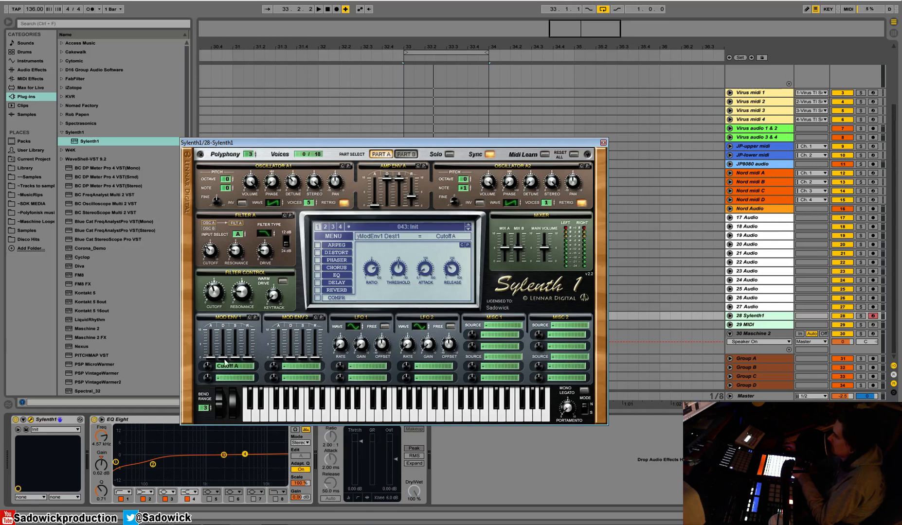
pyautogui.moveTo(225, 361); pyautogui.dragTo(230, 326)
pyautogui.moveTo(247, 361)
pyautogui.mouseDown()
pyautogui.moveTo(248, 331)
pyautogui.moveTo(236, 346)
pyautogui.mouseUp()
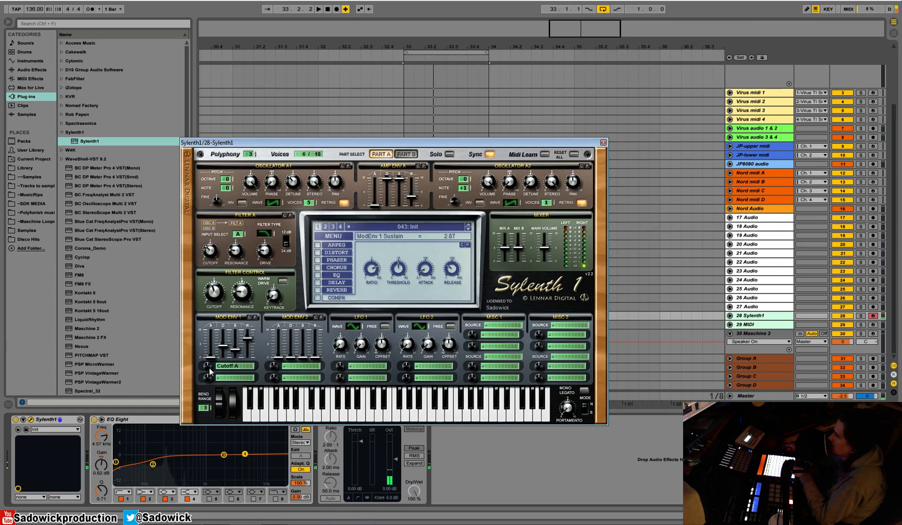
pyautogui.moveTo(208, 364); pyautogui.dragTo(218, 352)
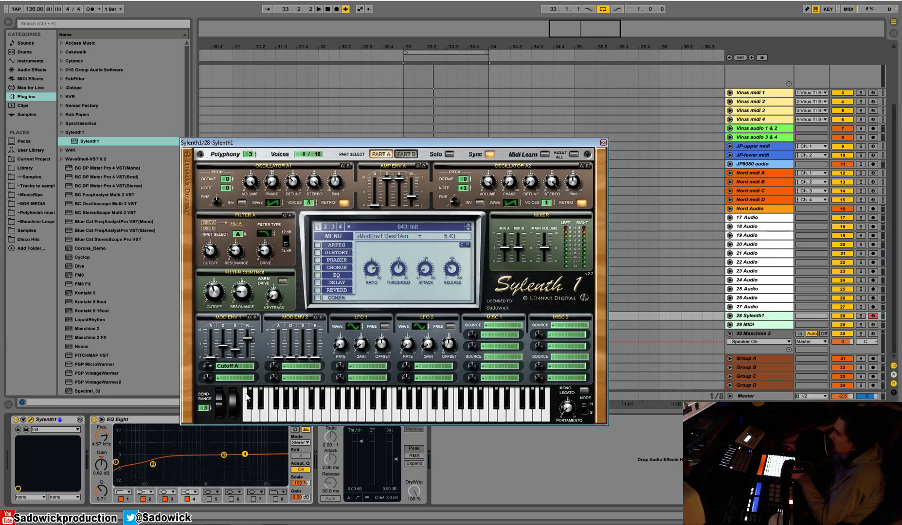
pyautogui.click(282, 281)
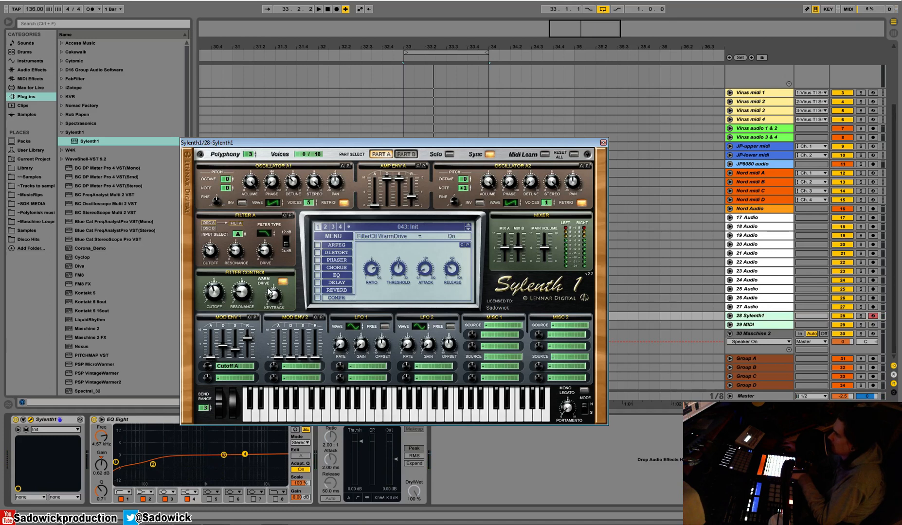
# Route LFO 1 to Phase A, adjust the modulation amount and set the LFO gain to 3.10.
pyautogui.click(374, 366)
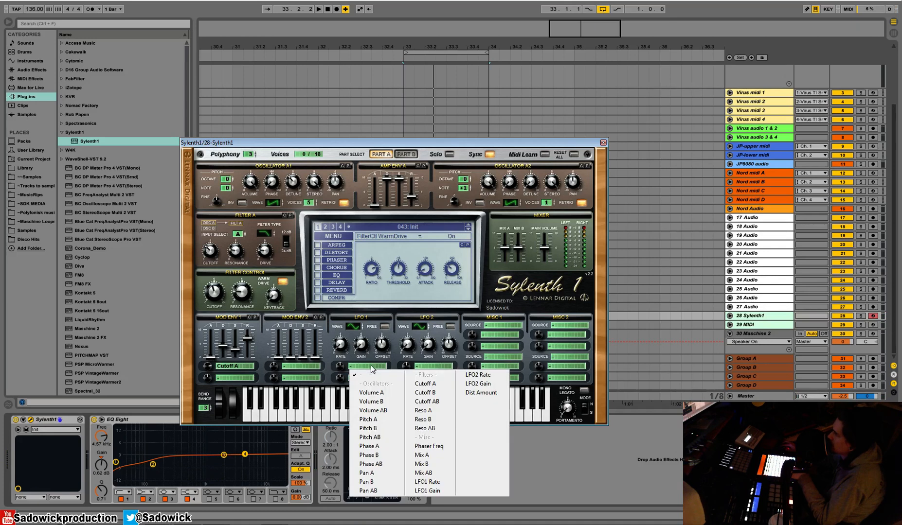
pyautogui.click(376, 448)
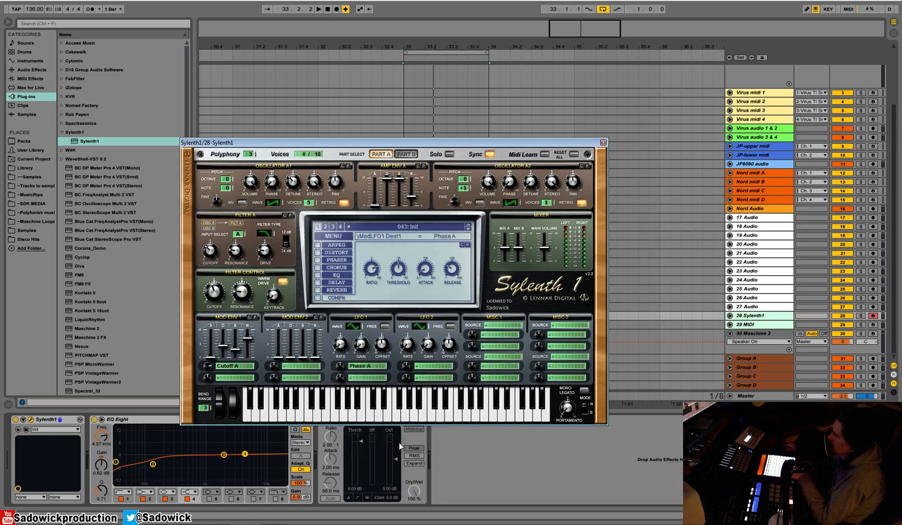
pyautogui.click(368, 366)
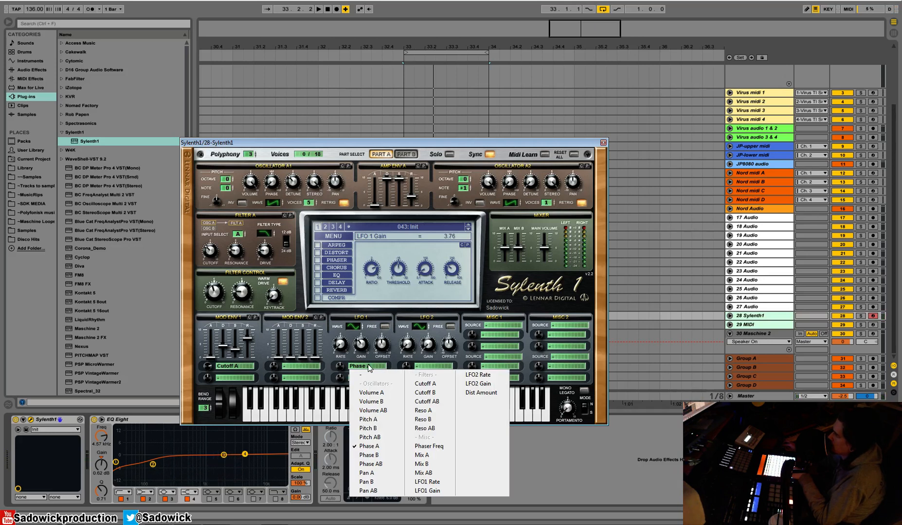
pyautogui.click(344, 372)
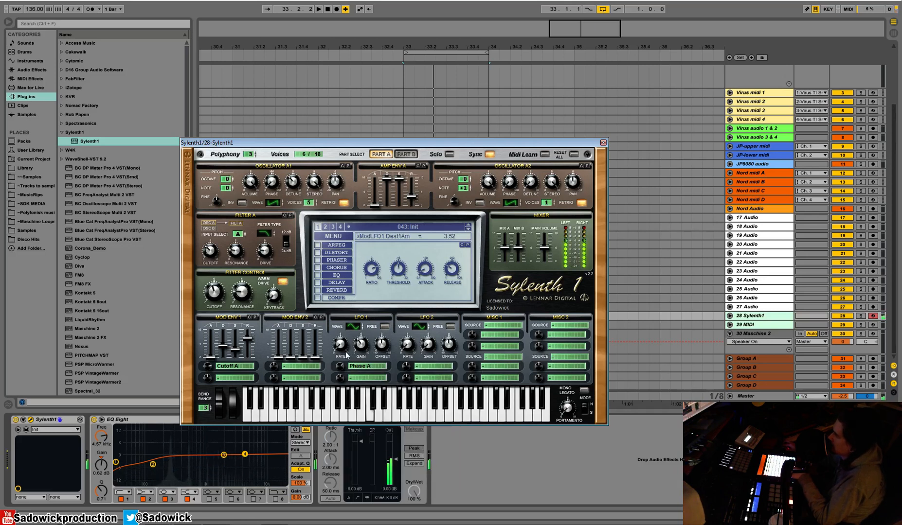
pyautogui.moveTo(362, 357); pyautogui.dragTo(364, 337)
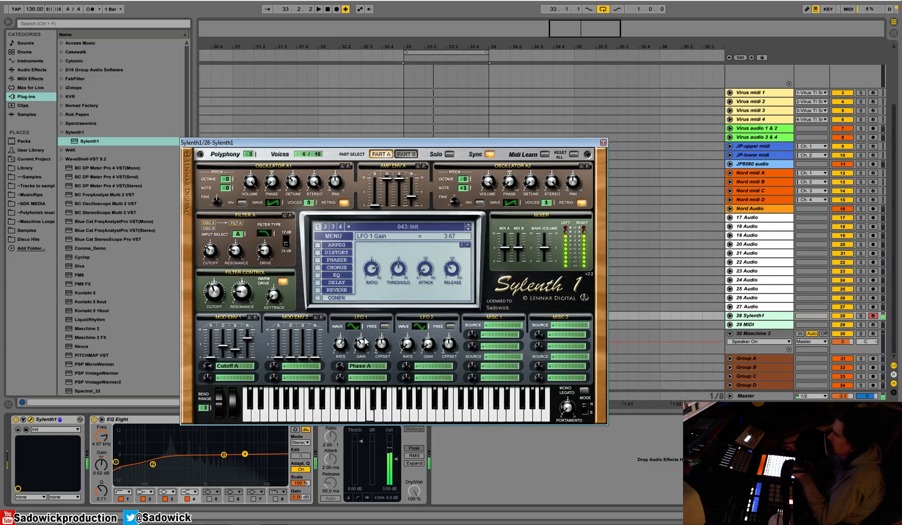
pyautogui.moveTo(340, 367); pyautogui.dragTo(359, 357)
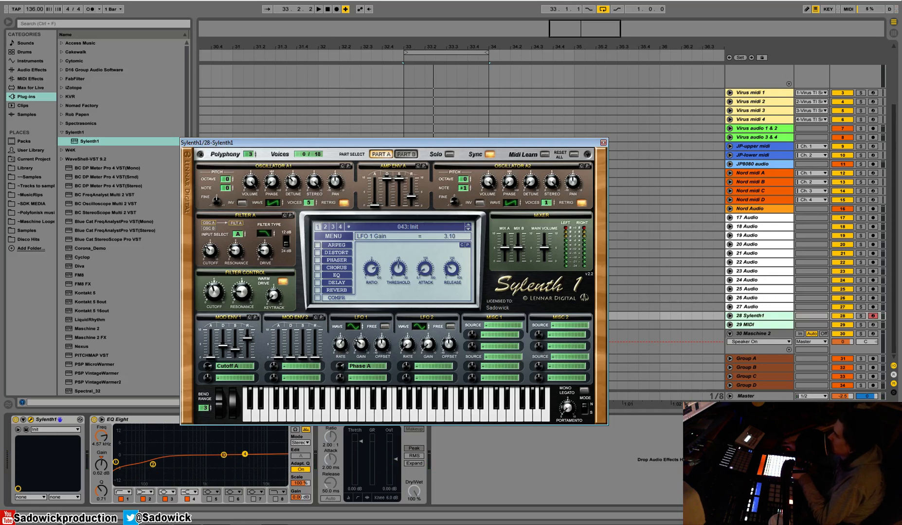
# Enable the synth's EQ with 5.50 dB of bass and adjusted treble, and bypass the track's EQ Eight.
pyautogui.click(316, 276)
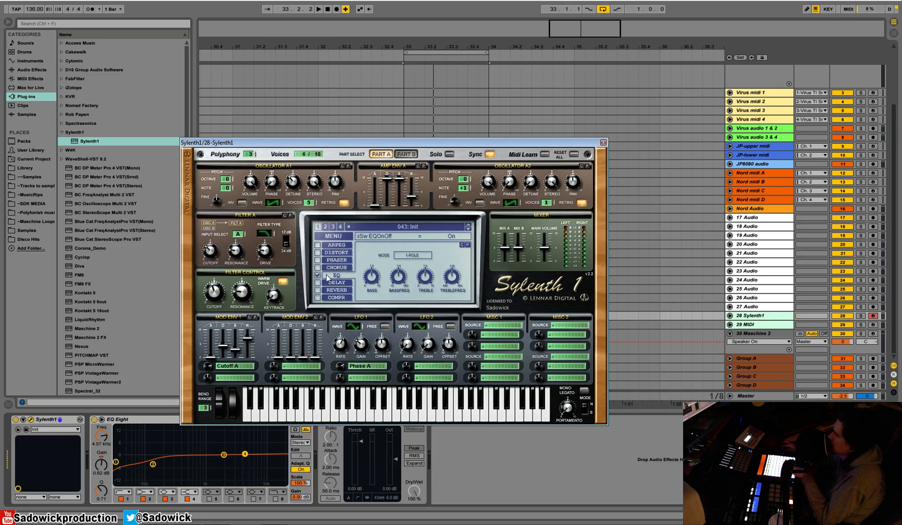
pyautogui.moveTo(375, 280); pyautogui.dragTo(380, 299)
pyautogui.click(95, 420)
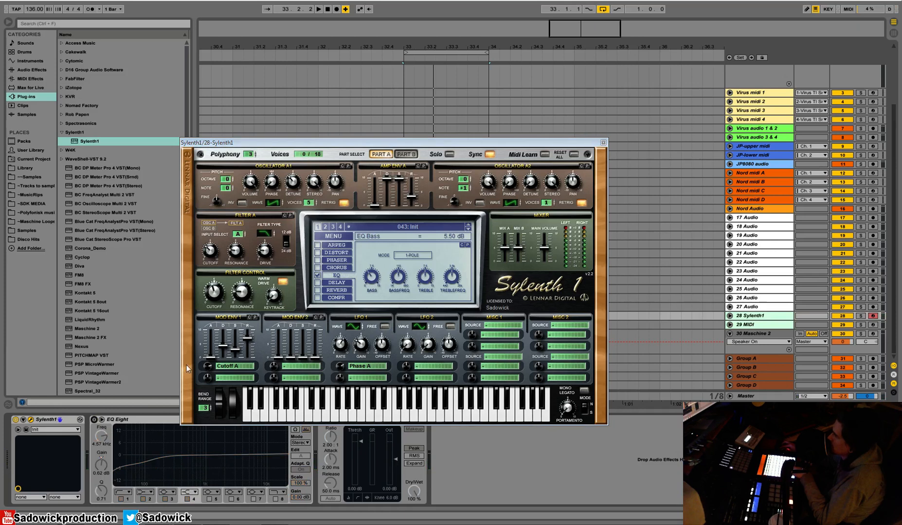
pyautogui.moveTo(420, 139); pyautogui.dragTo(382, 112)
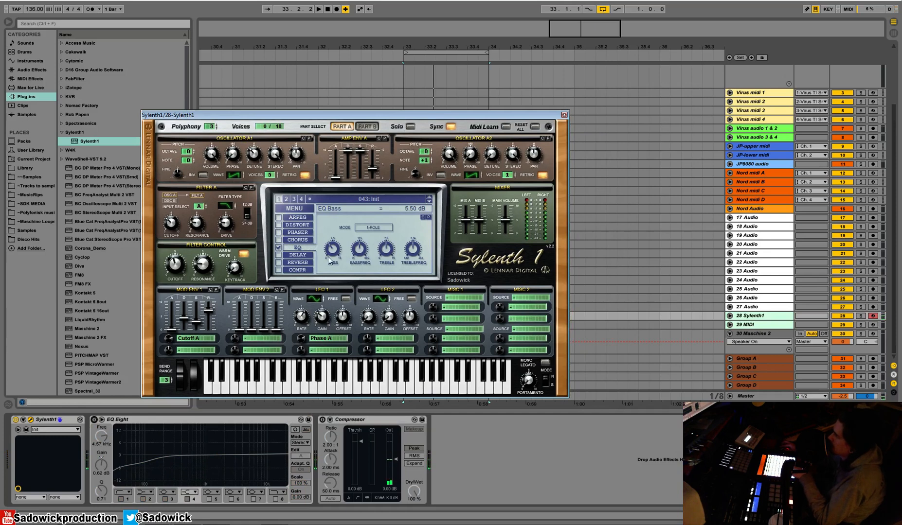
pyautogui.click(391, 257)
pyautogui.moveTo(411, 251)
pyautogui.mouseDown()
pyautogui.moveTo(419, 232)
pyautogui.moveTo(415, 265)
pyautogui.moveTo(412, 249)
pyautogui.mouseUp()
# Enable the delay with ping-pong off, adjusted times and high cut, feedback at 74.29% and dry/wet at 44.29%.
pyautogui.click(279, 255)
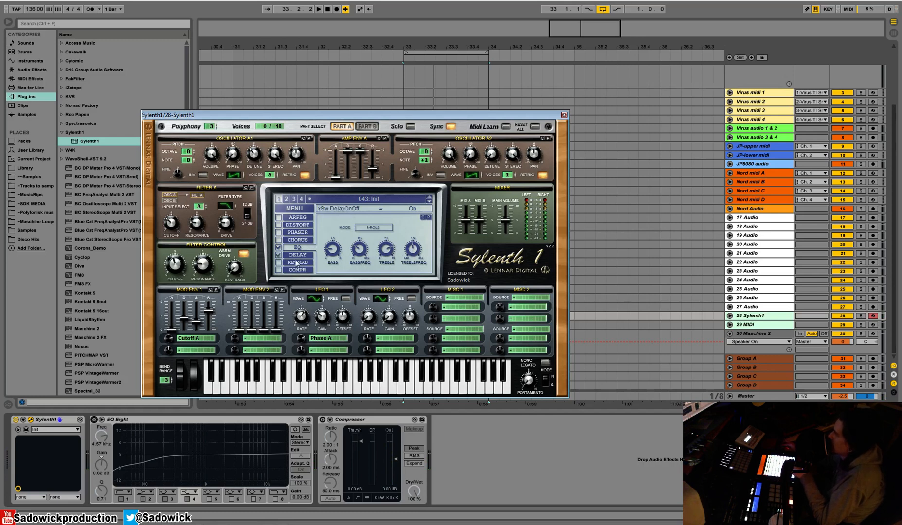
pyautogui.click(300, 257)
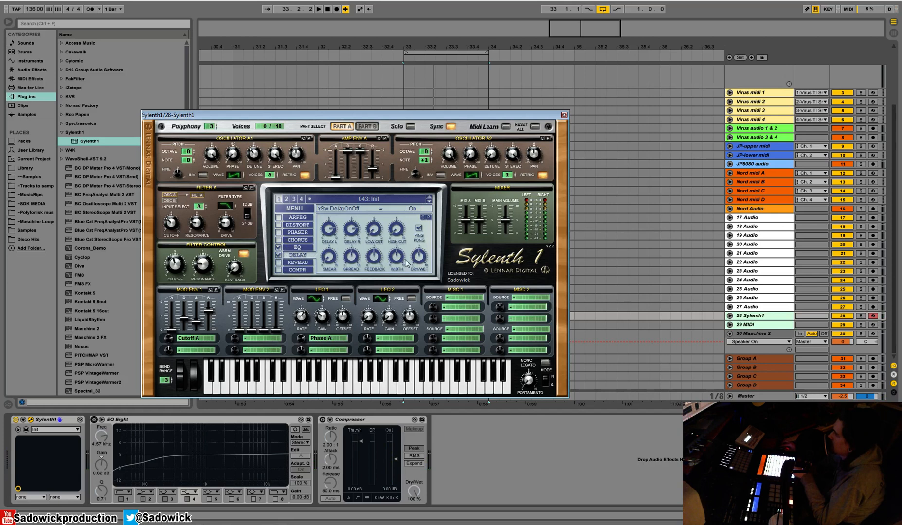
pyautogui.moveTo(416, 258); pyautogui.dragTo(418, 261)
pyautogui.moveTo(331, 234); pyautogui.dragTo(329, 243)
pyautogui.click(418, 228)
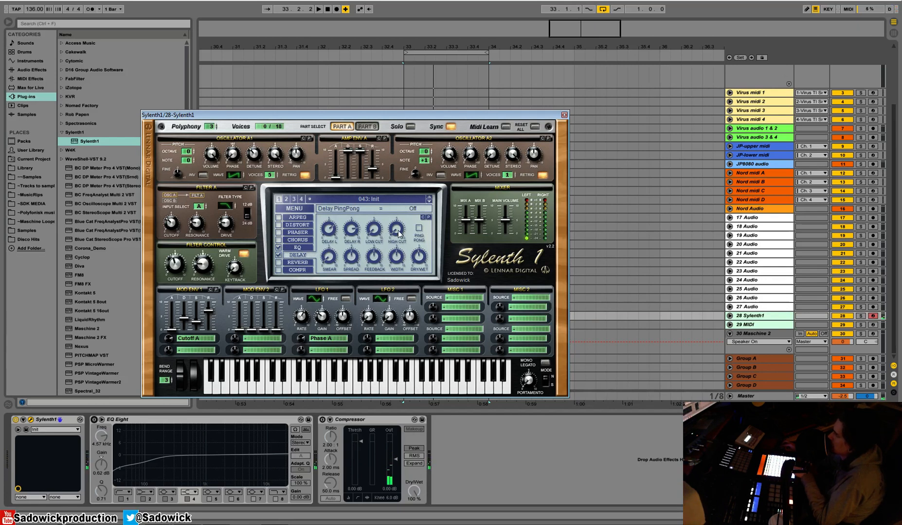
pyautogui.moveTo(351, 229); pyautogui.dragTo(352, 232)
pyautogui.moveTo(396, 231); pyautogui.dragTo(404, 203)
pyautogui.moveTo(383, 240); pyautogui.dragTo(384, 244)
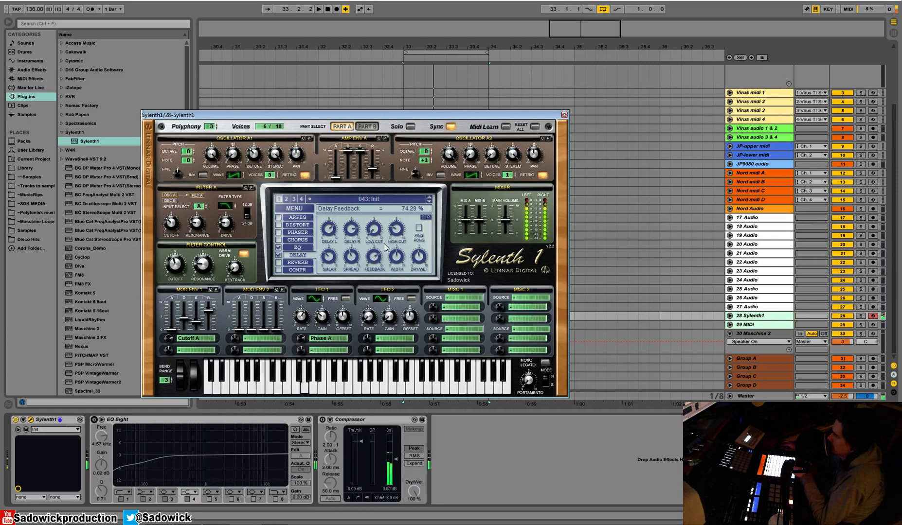
pyautogui.moveTo(401, 253); pyautogui.dragTo(410, 188)
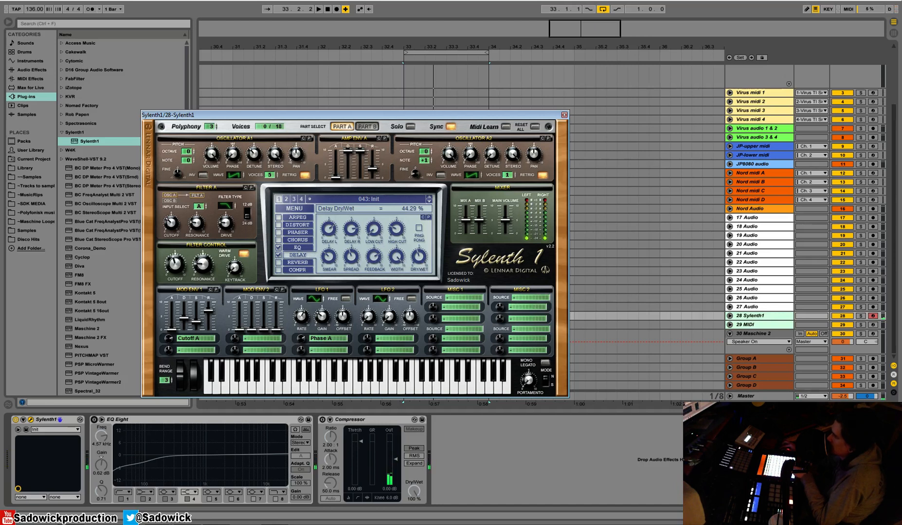
# Enable the reverb, adjust its damping, and set the predelay to 85.71 ms and dry/wet to 44.29%.
pyautogui.click(298, 263)
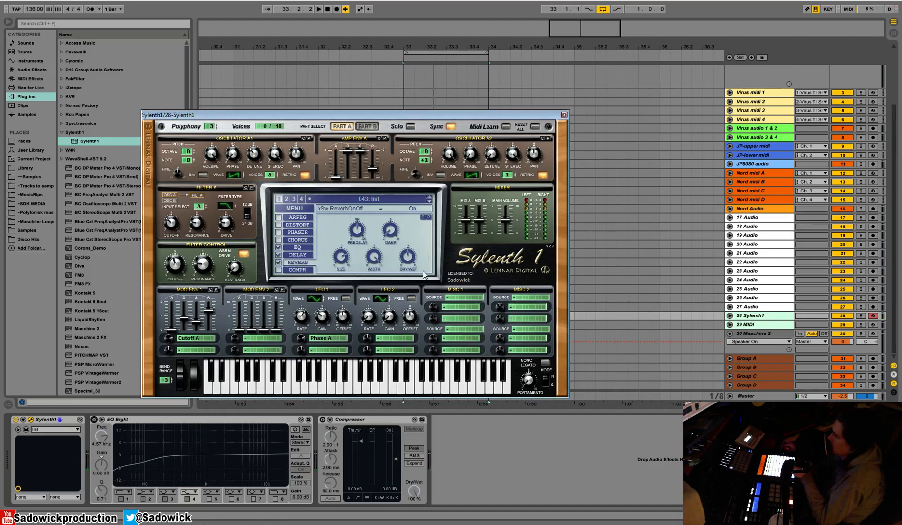
pyautogui.moveTo(390, 232); pyautogui.dragTo(389, 219)
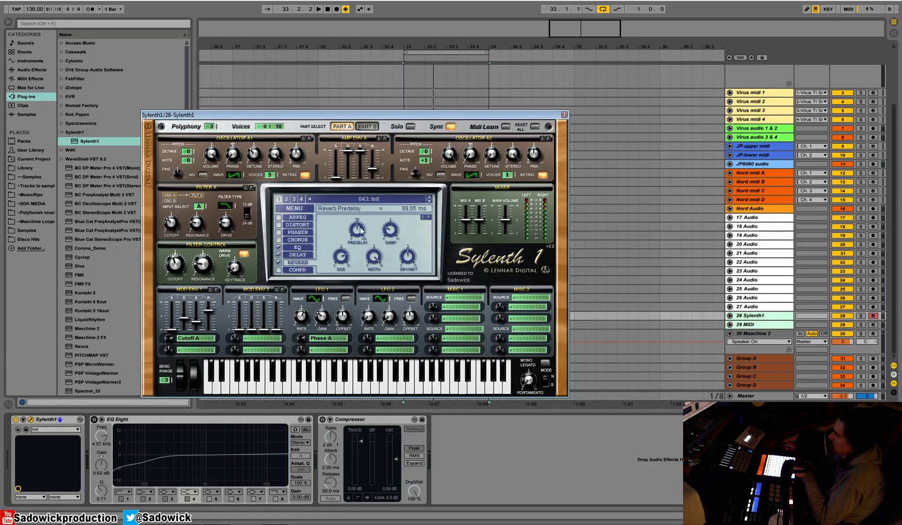
pyautogui.moveTo(361, 231); pyautogui.dragTo(363, 238)
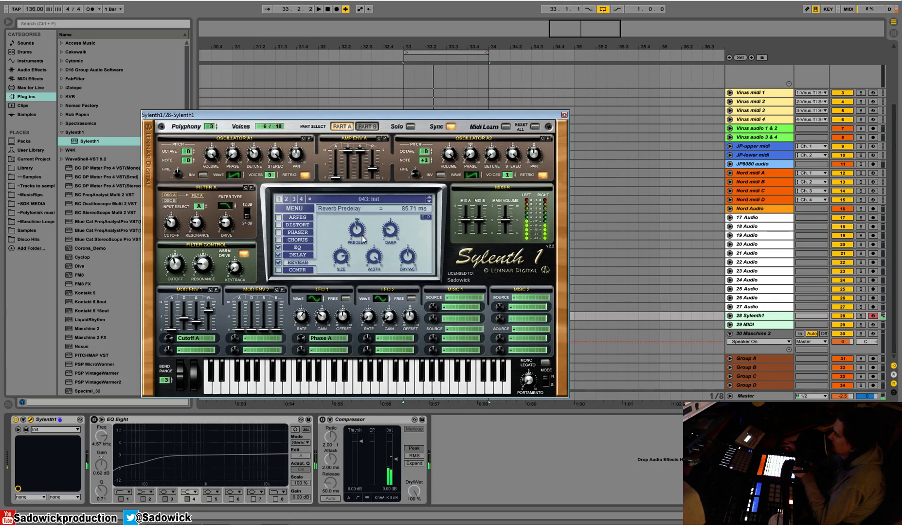
pyautogui.click(401, 258)
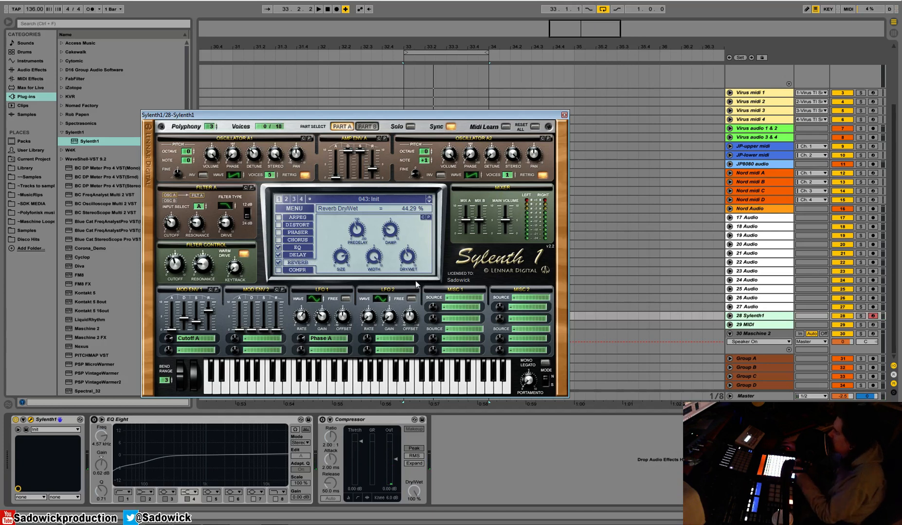
# Enable the track's EQ Eight with a higher low cut and a boost at 2.84 kHz, and enable the Compressor with a -3.91 dB threshold.
pyautogui.click(93, 419)
pyautogui.moveTo(153, 465); pyautogui.dragTo(126, 462)
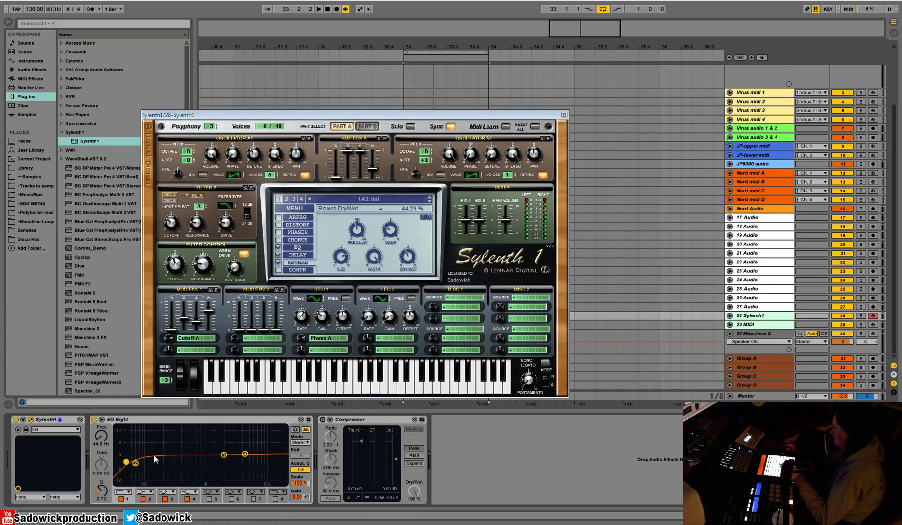
pyautogui.moveTo(126, 463); pyautogui.dragTo(149, 462)
pyautogui.moveTo(245, 455); pyautogui.dragTo(232, 442)
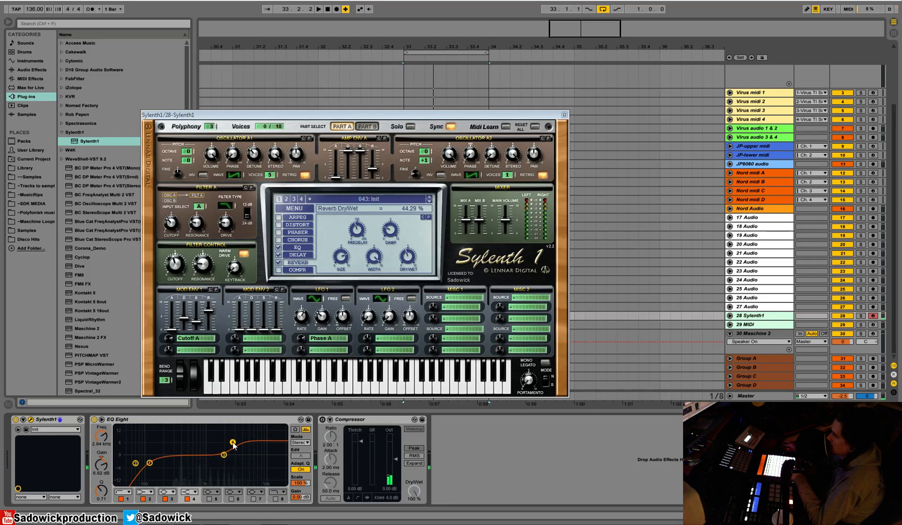
pyautogui.click(323, 419)
pyautogui.moveTo(363, 441)
pyautogui.mouseDown()
pyautogui.moveTo(361, 468)
pyautogui.moveTo(361, 446)
pyautogui.mouseUp()
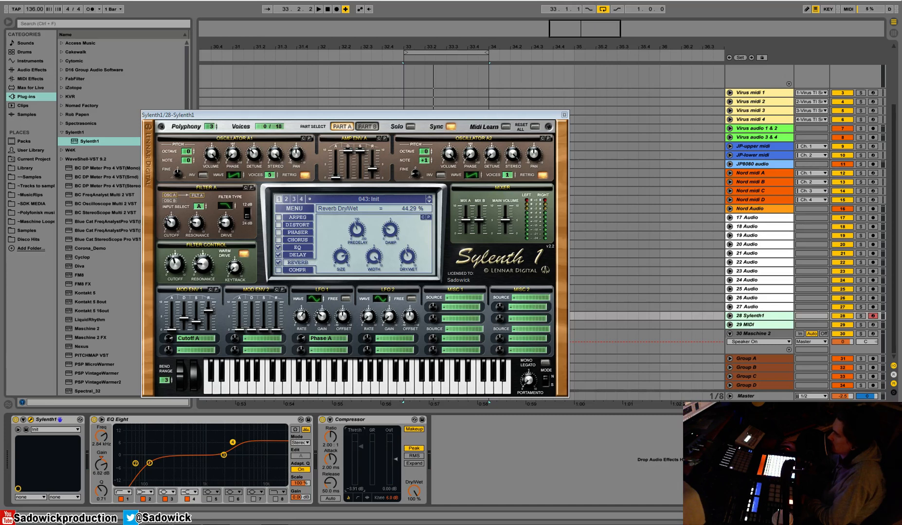
# Set LFO 1's modulation amount for Phase A to 4.57 and route LFO 2 to Pitch A.
pyautogui.moveTo(322, 117); pyautogui.dragTo(325, 119)
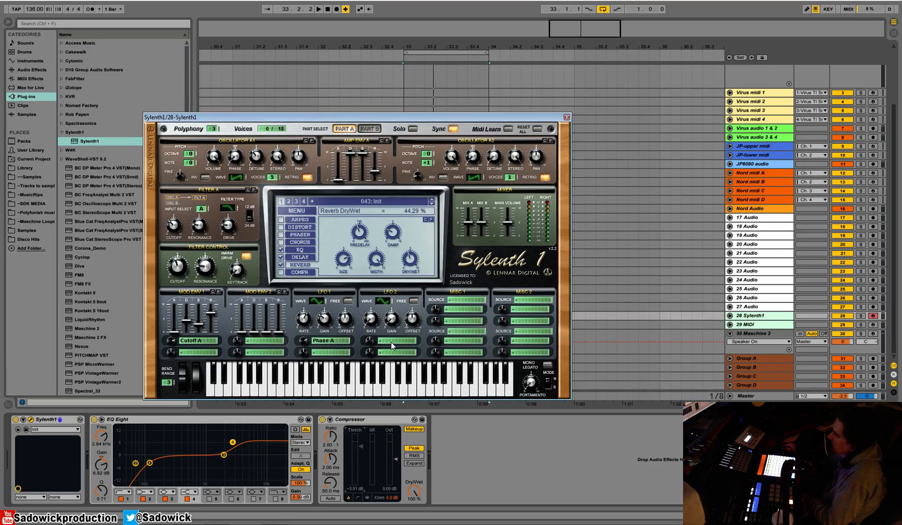
pyautogui.click(315, 342)
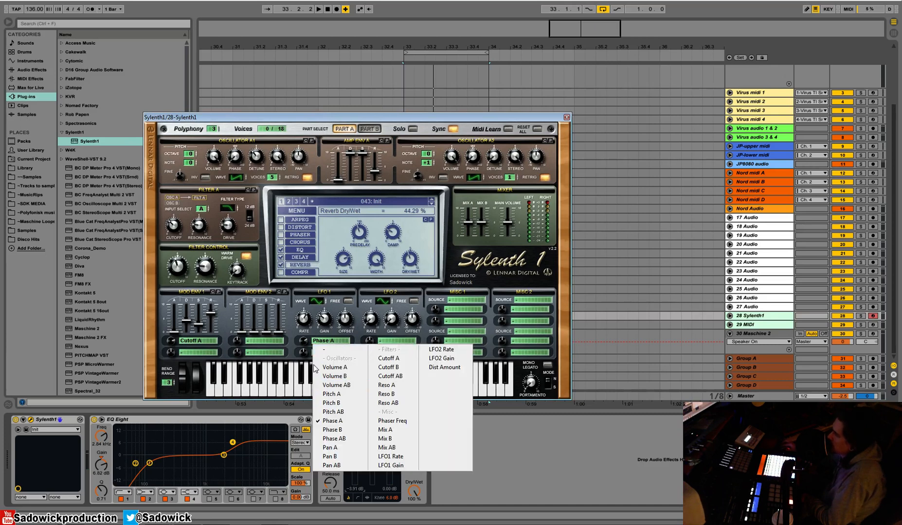
pyautogui.click(300, 346)
pyautogui.keyDown('ctrl'); pyautogui.click(304, 341); pyautogui.keyUp('ctrl')
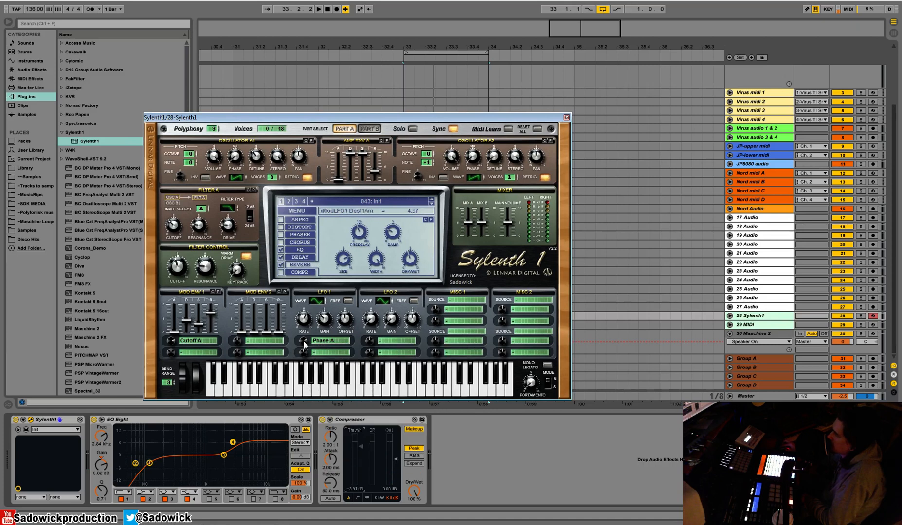
pyautogui.click(385, 343)
pyautogui.click(428, 397)
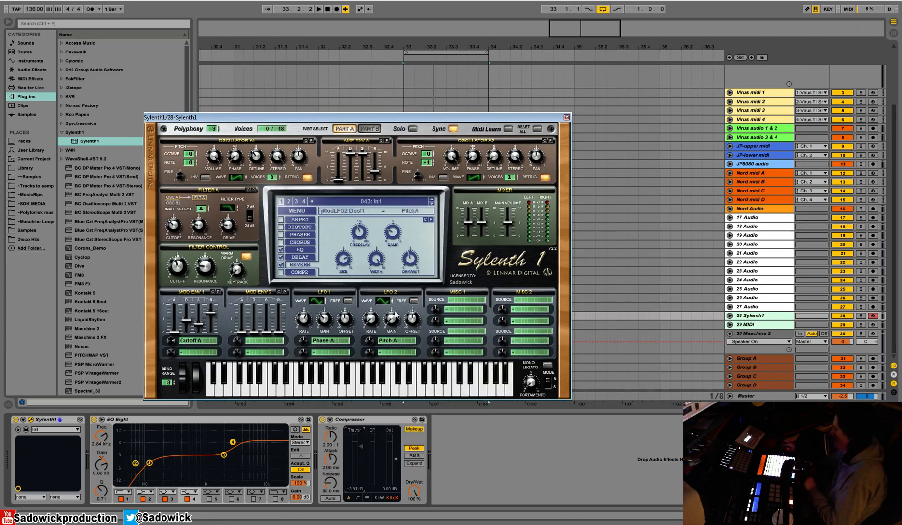
# Set LFO 2's rate to 1/16 and its Pitch A modulation amount to 1.81.
pyautogui.moveTo(372, 346); pyautogui.dragTo(373, 343)
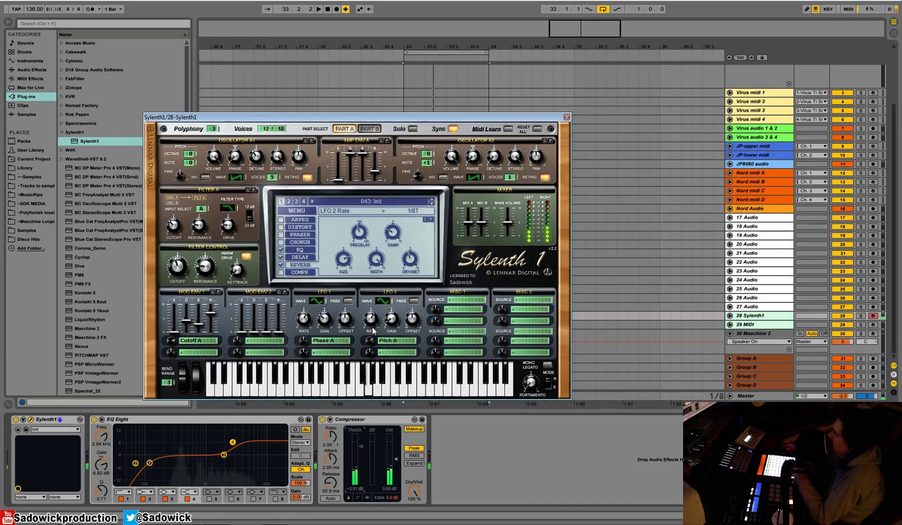
pyautogui.moveTo(373, 330); pyautogui.dragTo(375, 320)
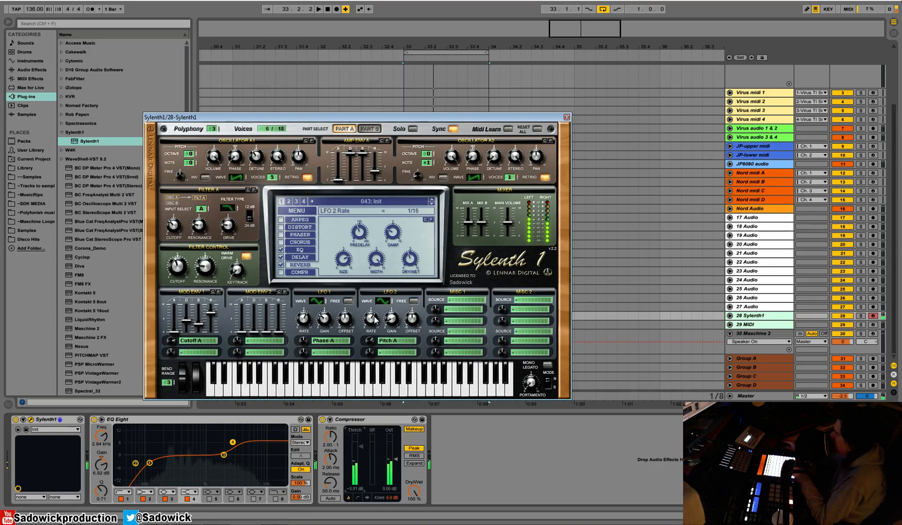
pyautogui.moveTo(373, 341); pyautogui.dragTo(371, 347)
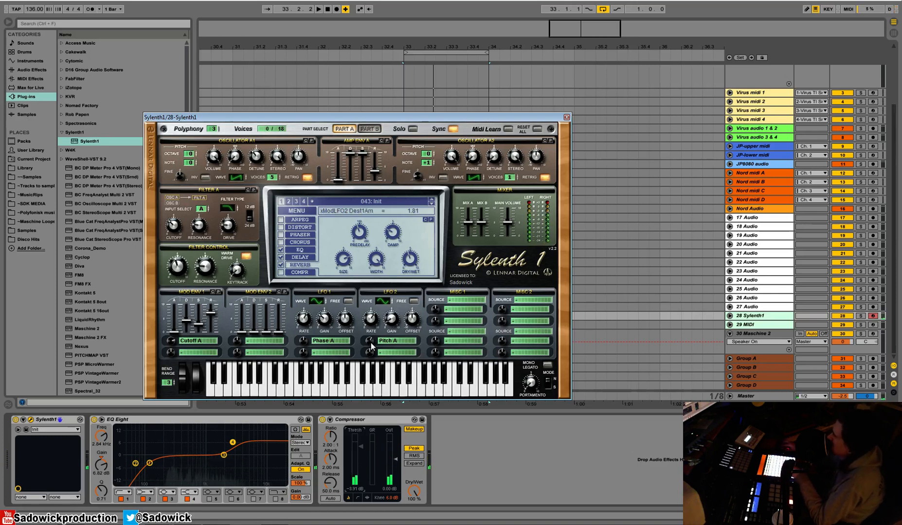
# Adjust LFO 2's gain and set its rate to 1/16T.
pyautogui.click(392, 318)
pyautogui.moveTo(393, 316); pyautogui.dragTo(401, 279)
pyautogui.moveTo(394, 317); pyautogui.dragTo(395, 323)
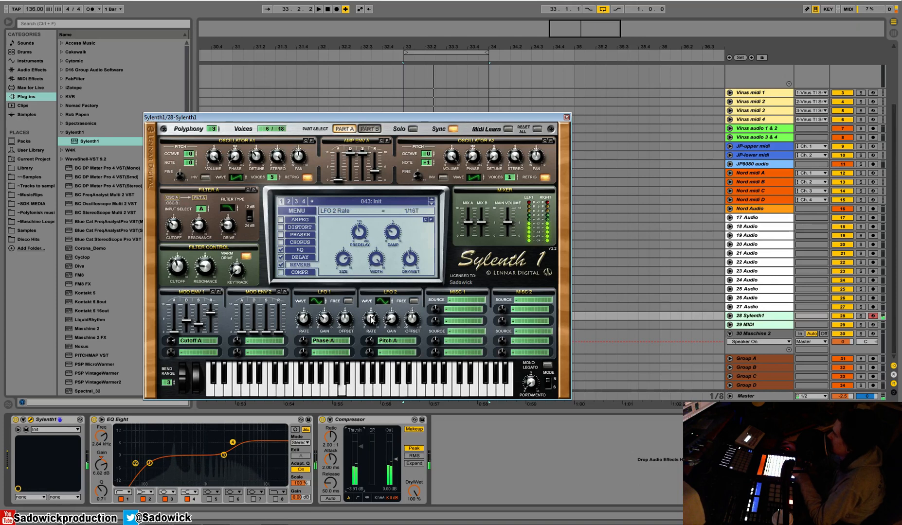
pyautogui.click(394, 322)
# Reduce LFO 1's Phase A modulation amount to 0.29 and LFO 2's Pitch A modulation amount to 0.00.
pyautogui.click(306, 341)
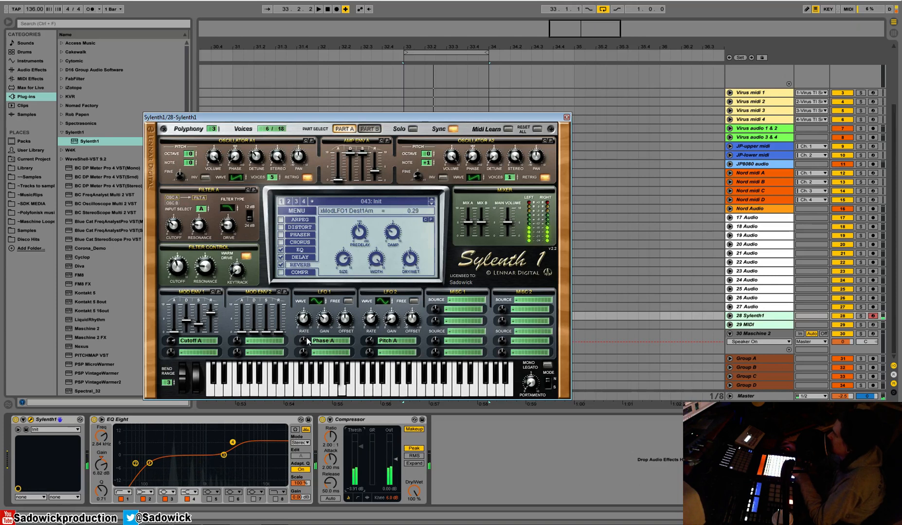
pyautogui.click(371, 341)
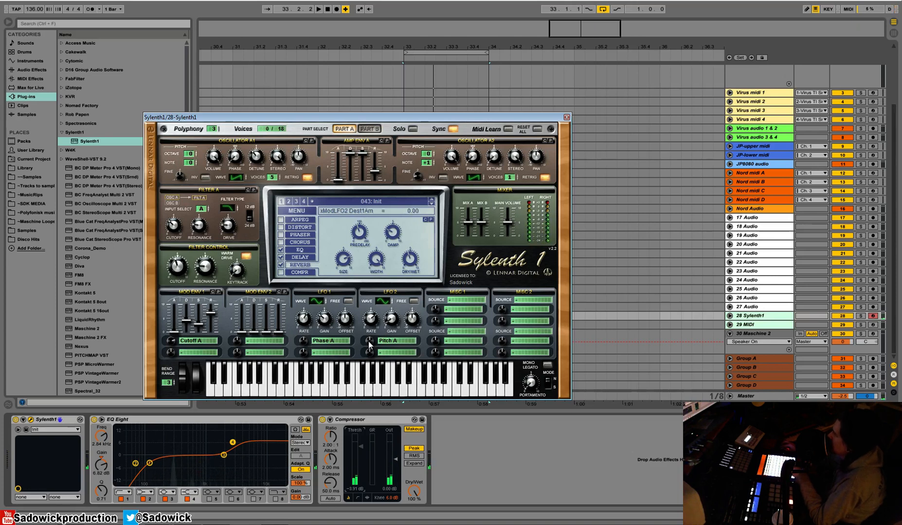